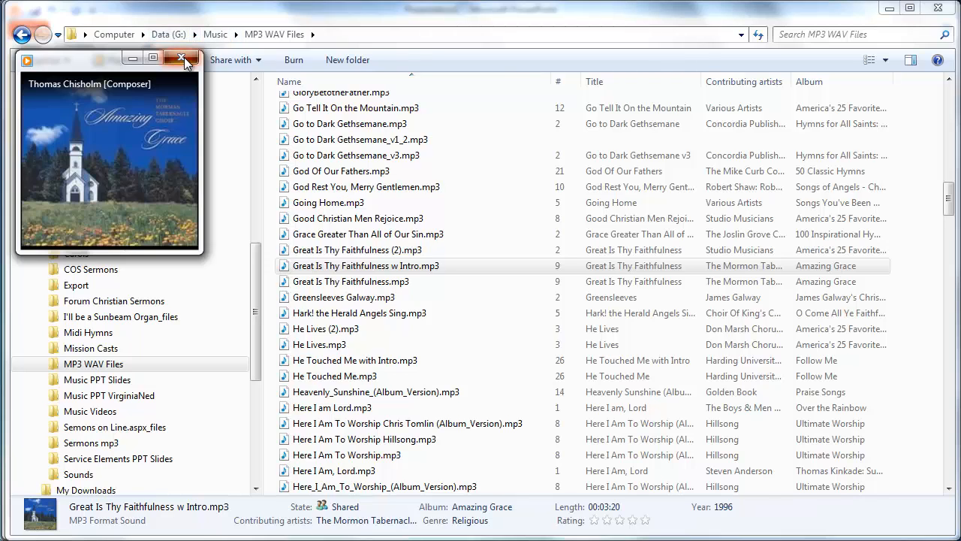
left_click(183, 58)
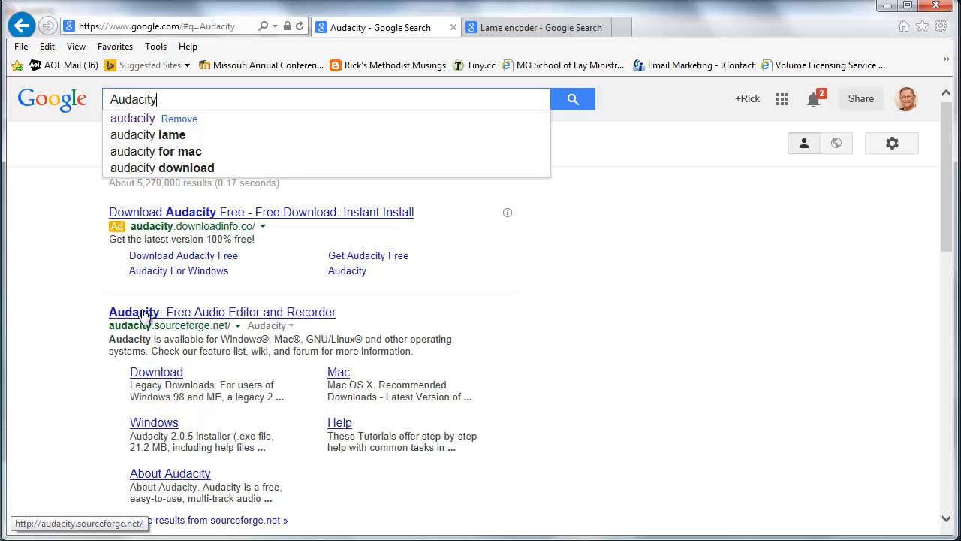
left_click(530, 27)
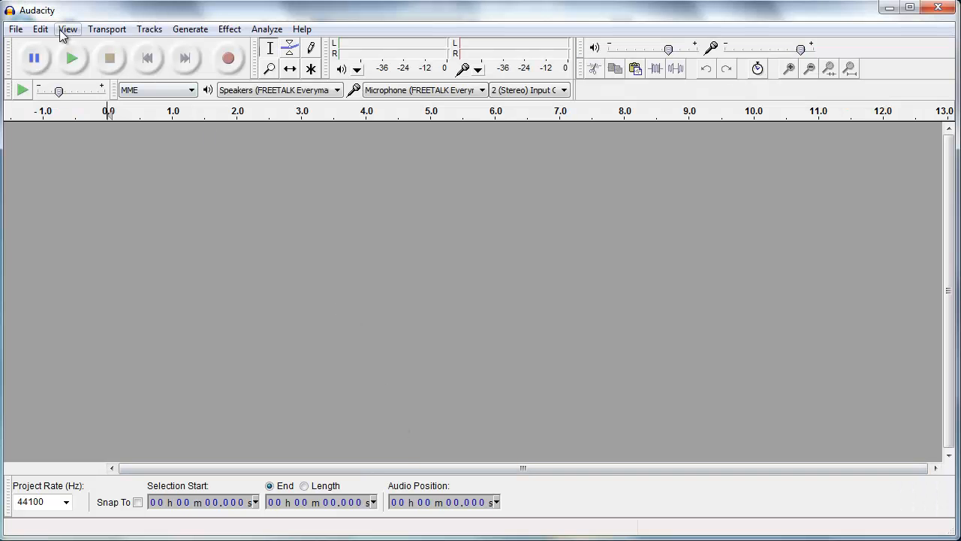
- Open the recent file Great Is Thy Faithfulness.mp3
left_click(16, 30)
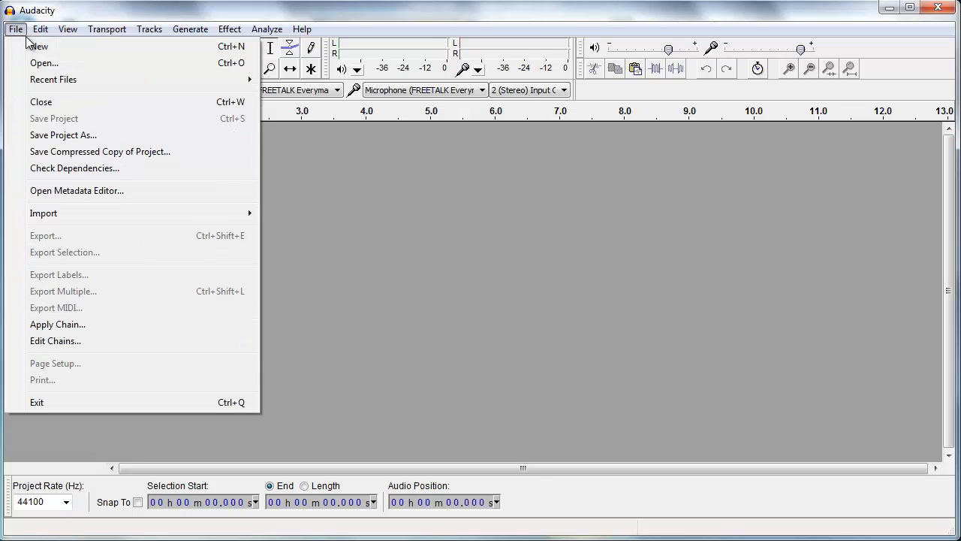
mouse_move(30, 80)
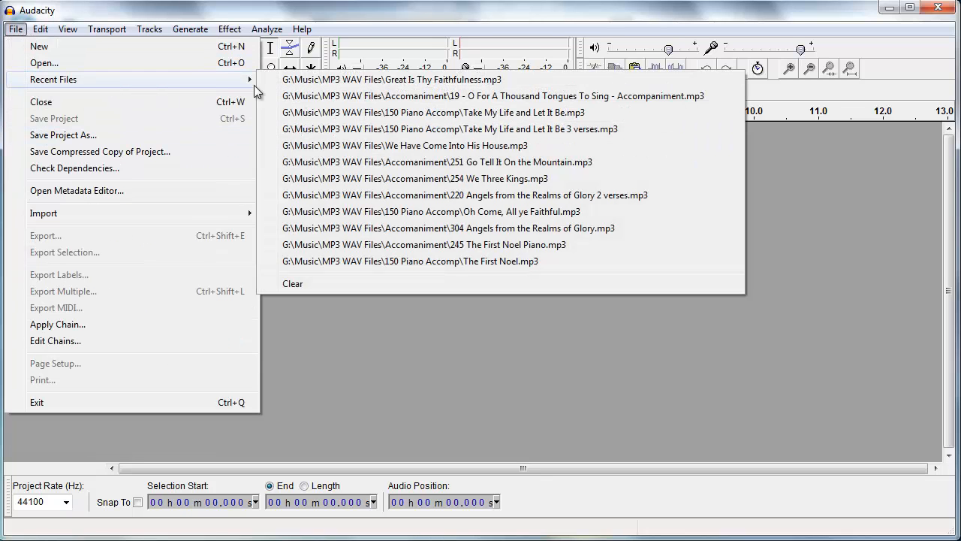
left_click(308, 81)
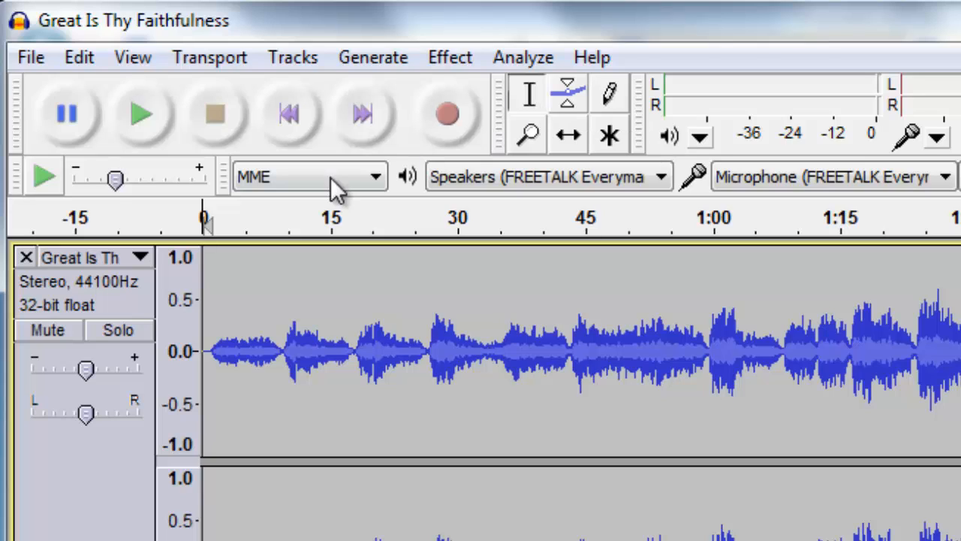
mouse_move(220, 247)
left_mouse_down()
mouse_move(220, 236)
mouse_move(590, 255)
left_mouse_up()
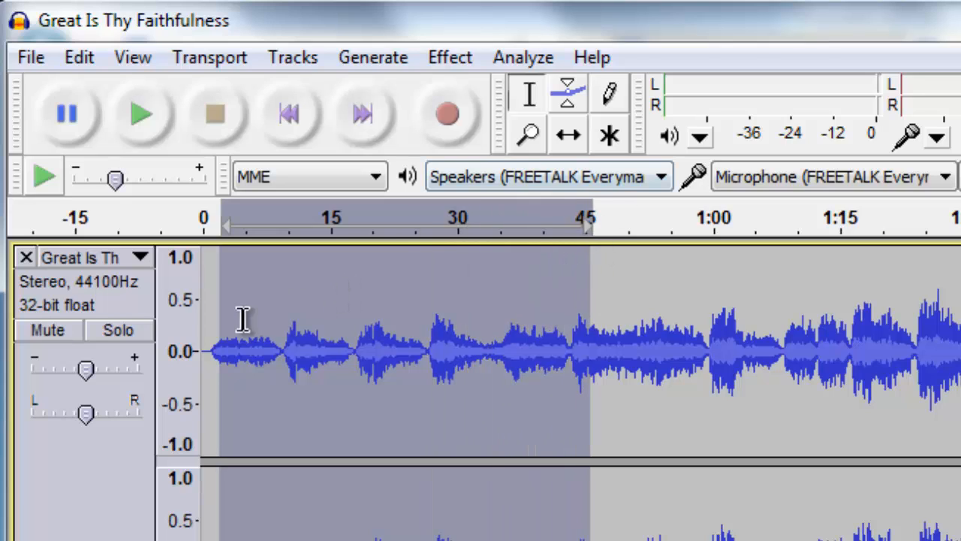
left_click(204, 255)
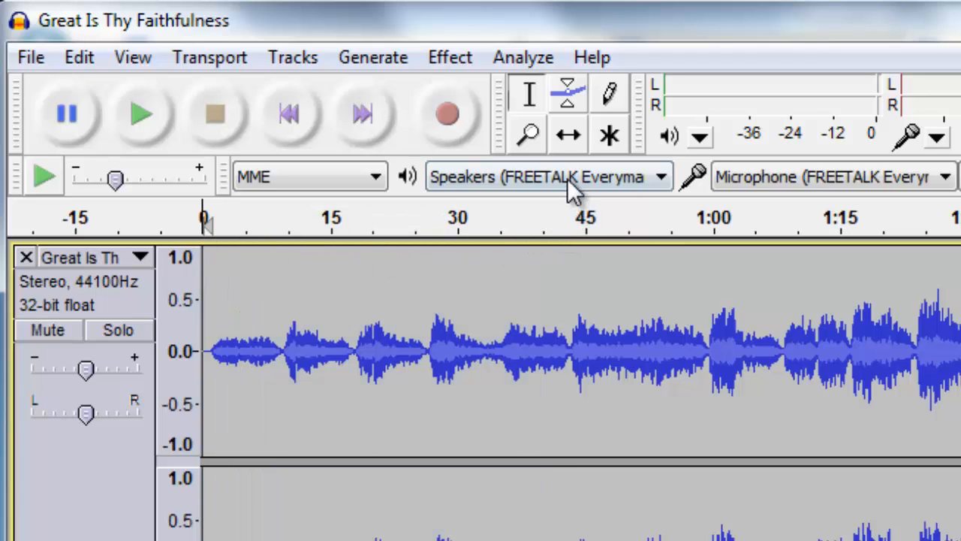
left_click(576, 148)
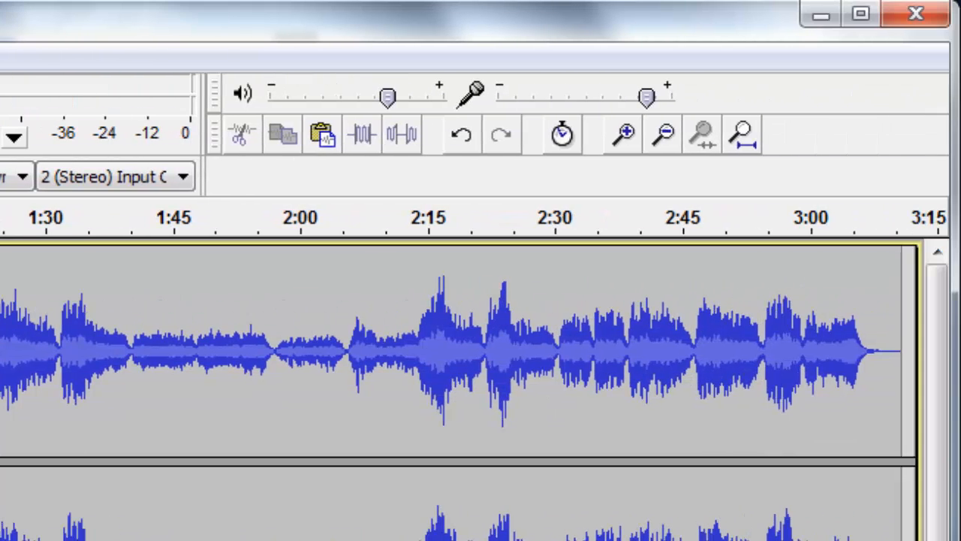
left_click(627, 135)
left_click(627, 136)
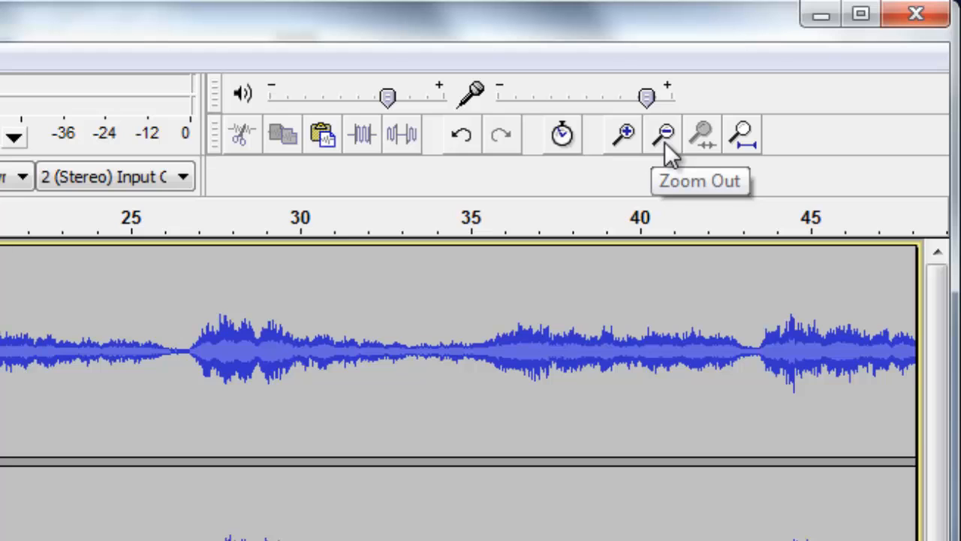
left_click(665, 139)
left_click(666, 142)
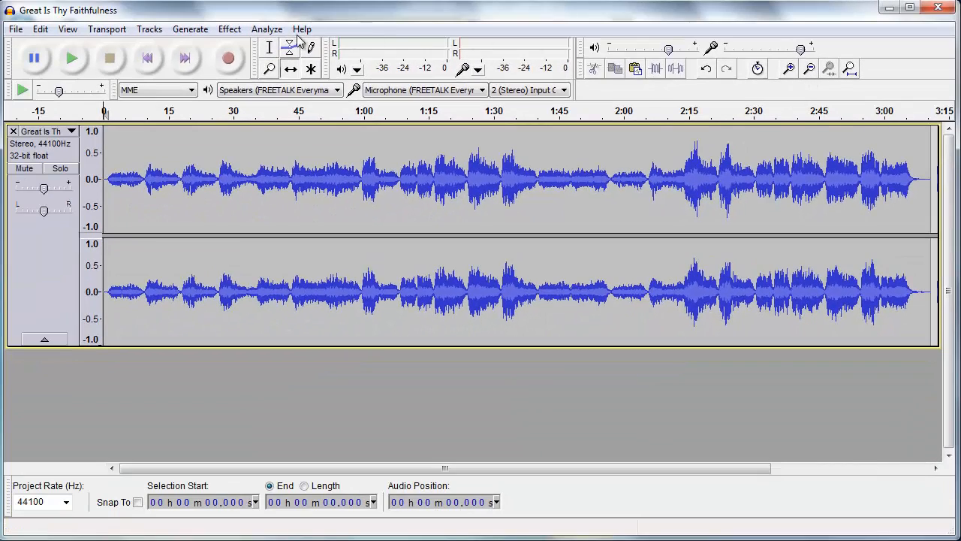
left_click(230, 29)
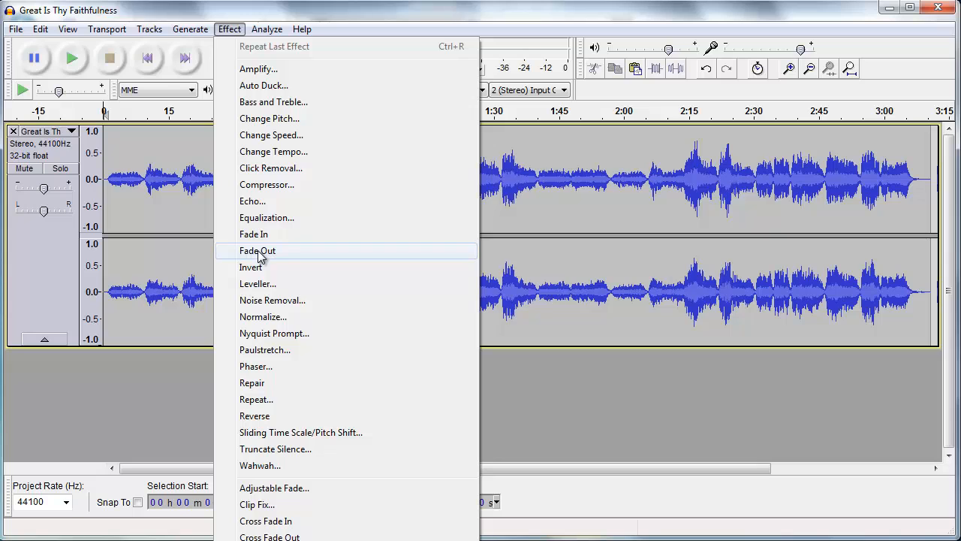
left_click(15, 30)
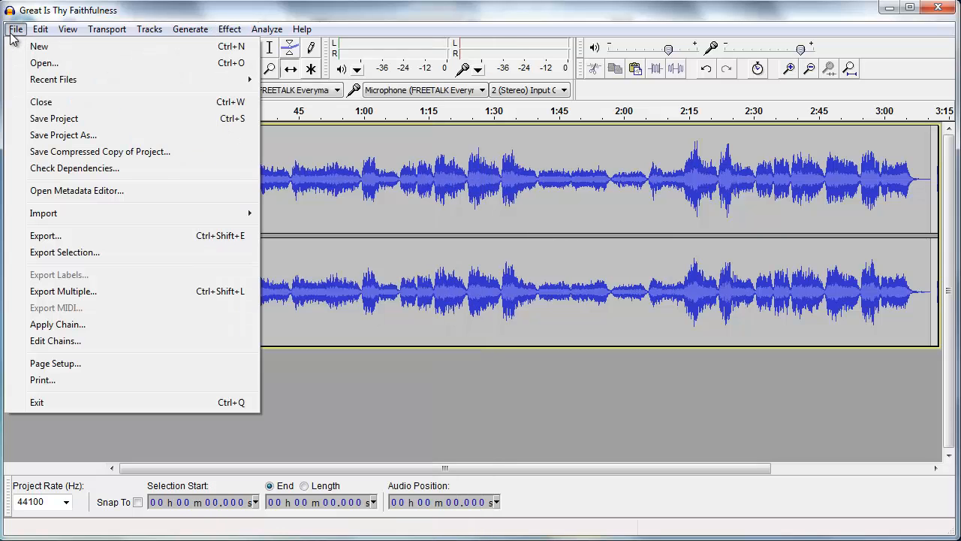
left_click(15, 30)
left_click(15, 30)
mouse_move(43, 216)
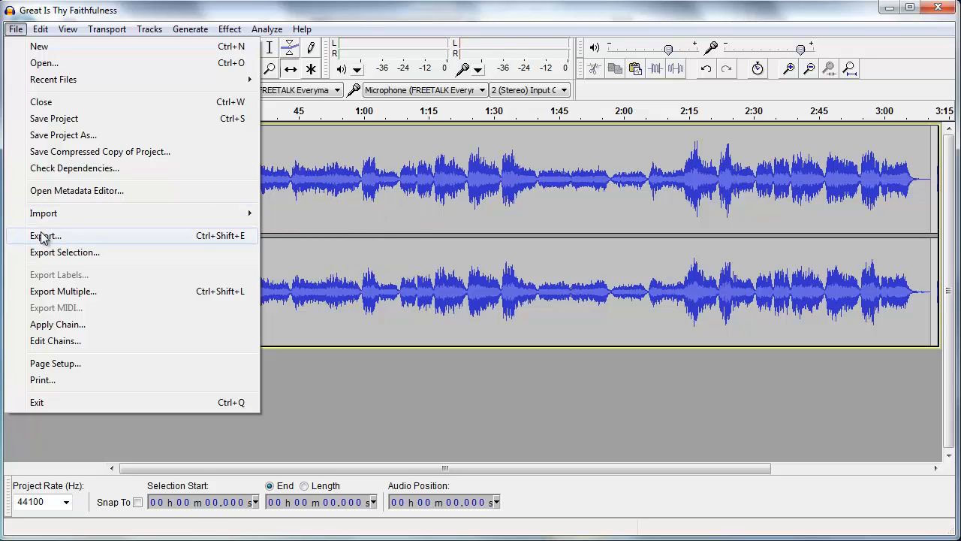
left_click(338, 363)
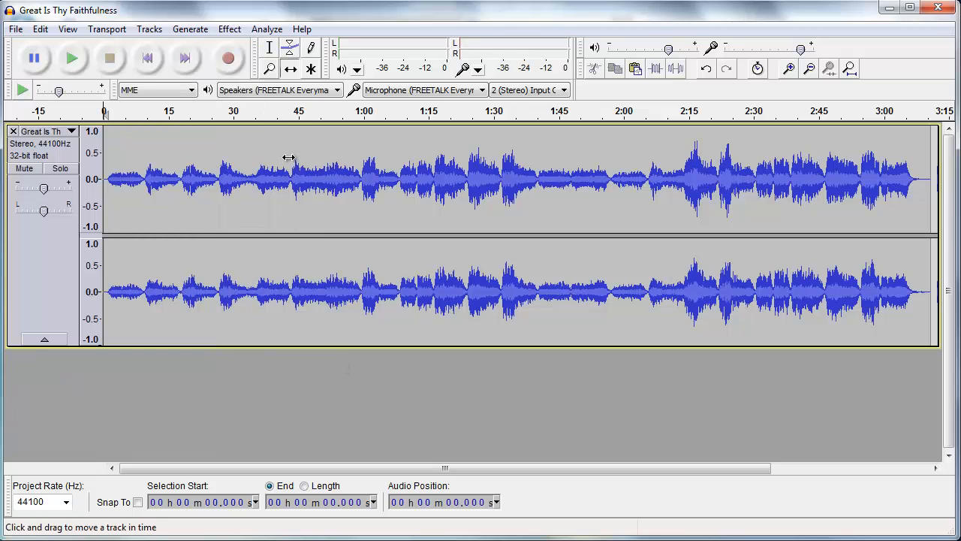
- Play the song from its beginning with the Selection tool and stop playback after about 15 seconds
left_click(270, 48)
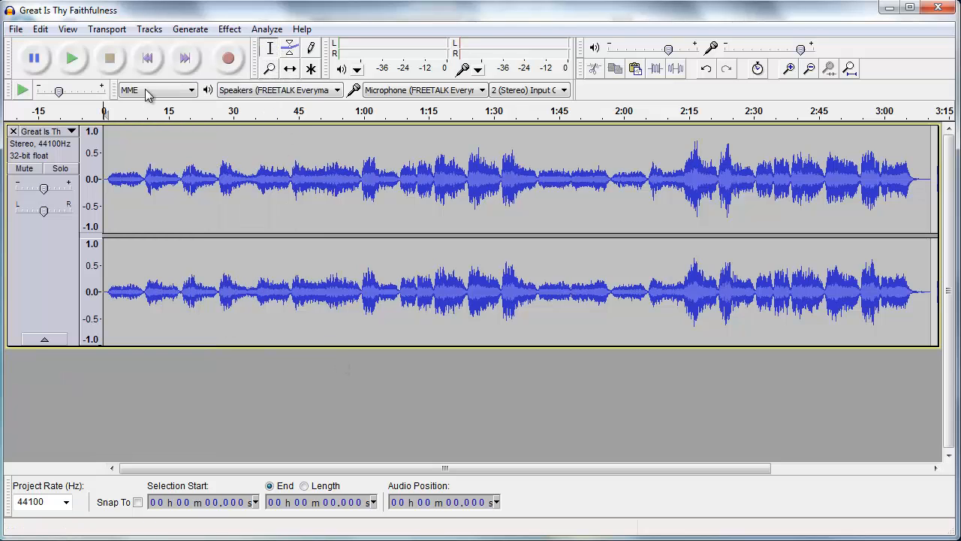
left_click(108, 132)
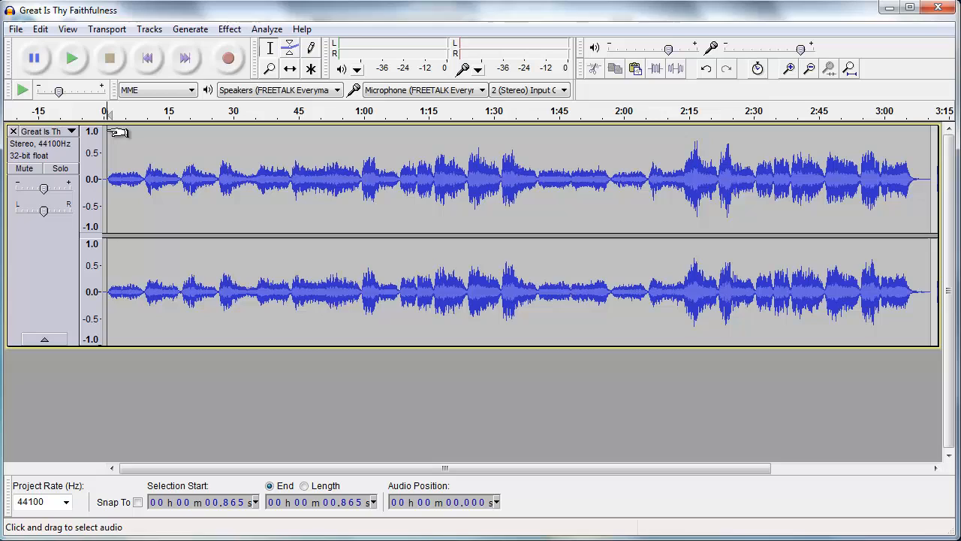
left_click(71, 60)
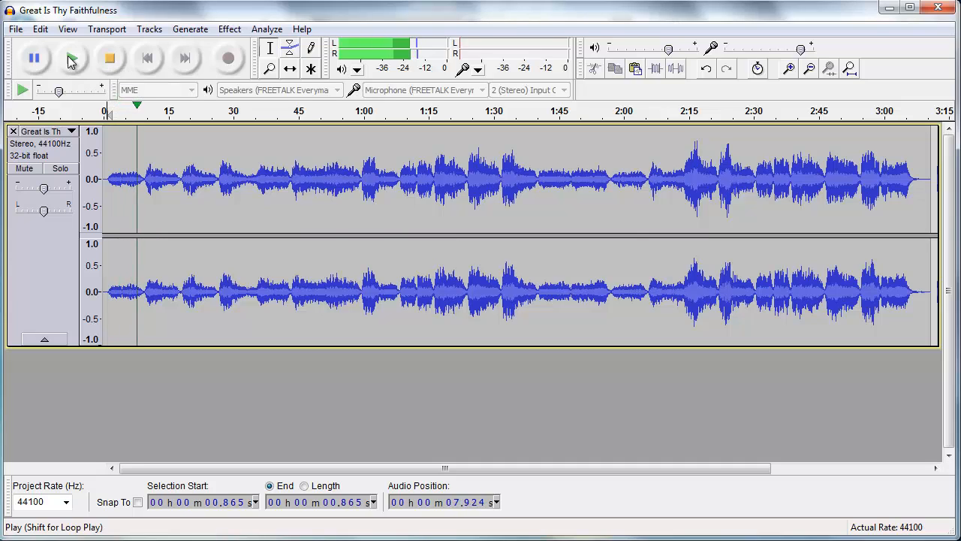
left_click(113, 60)
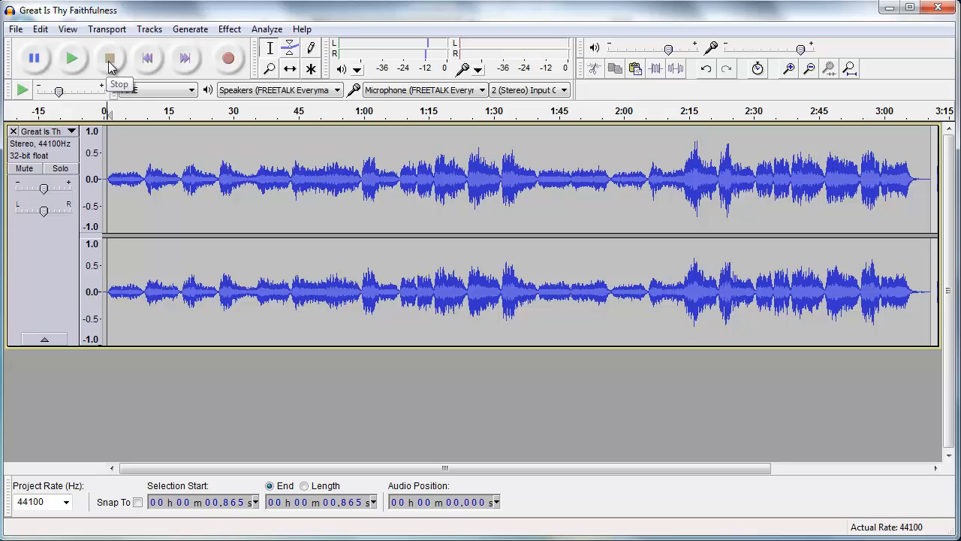
- Select the song's final section from about 2:54 to the end and copy it
left_click(790, 69)
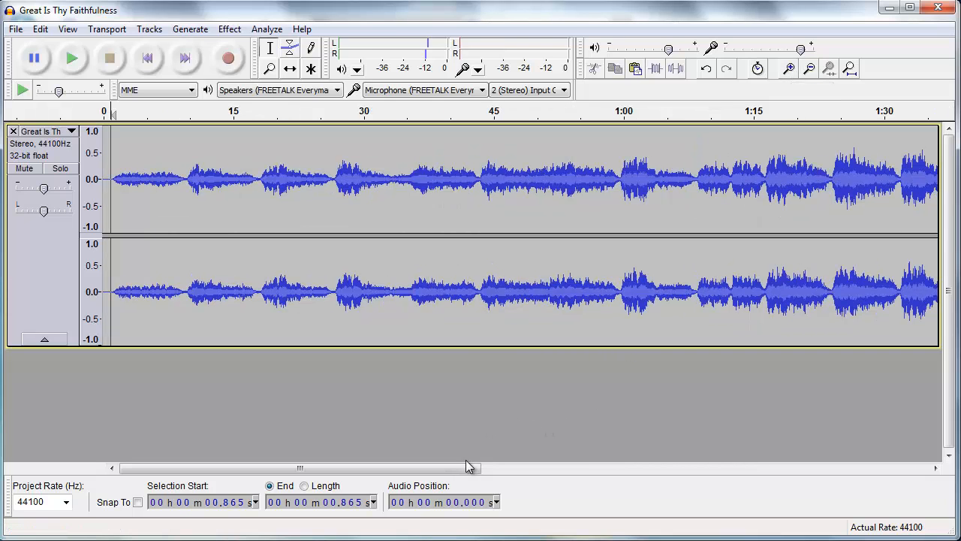
left_click_drag(465, 461, 896, 450)
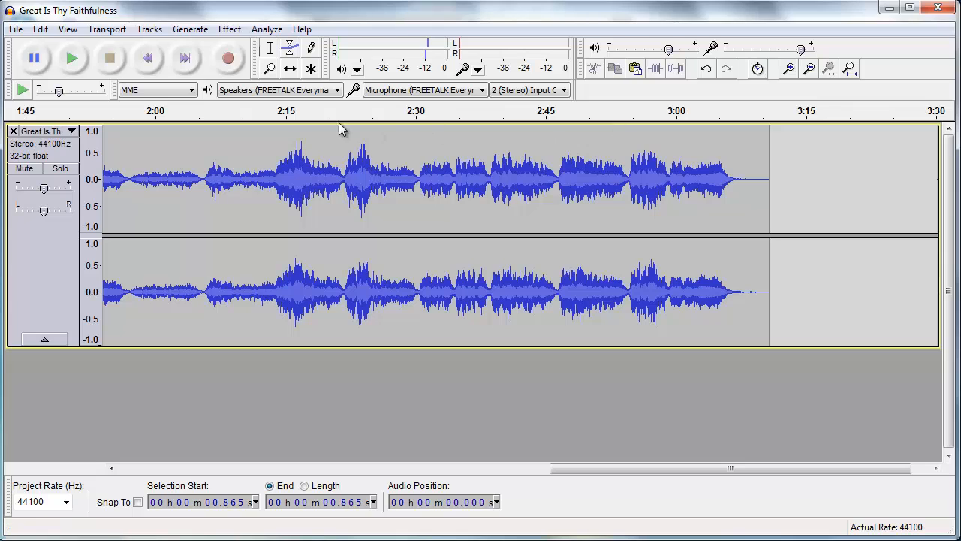
left_click(628, 132)
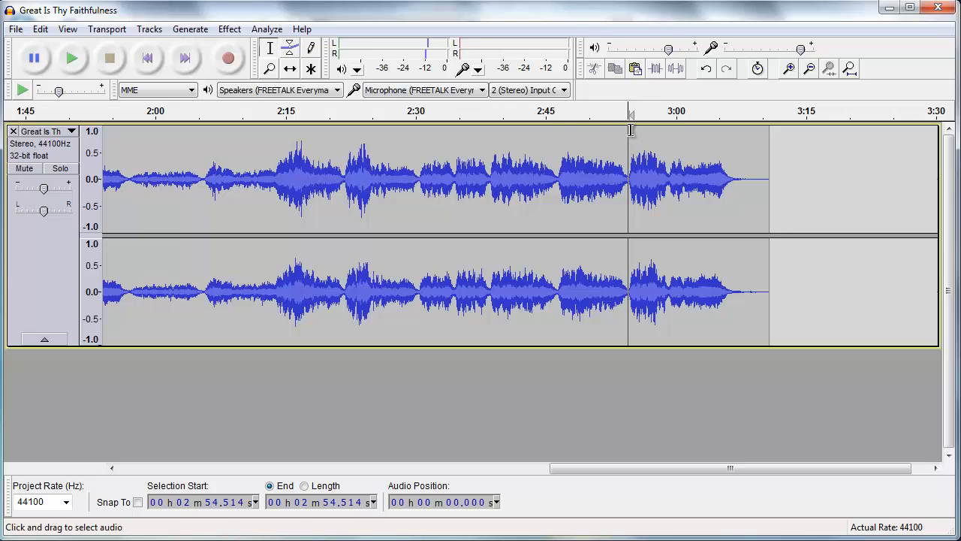
left_click_drag(632, 130, 770, 132)
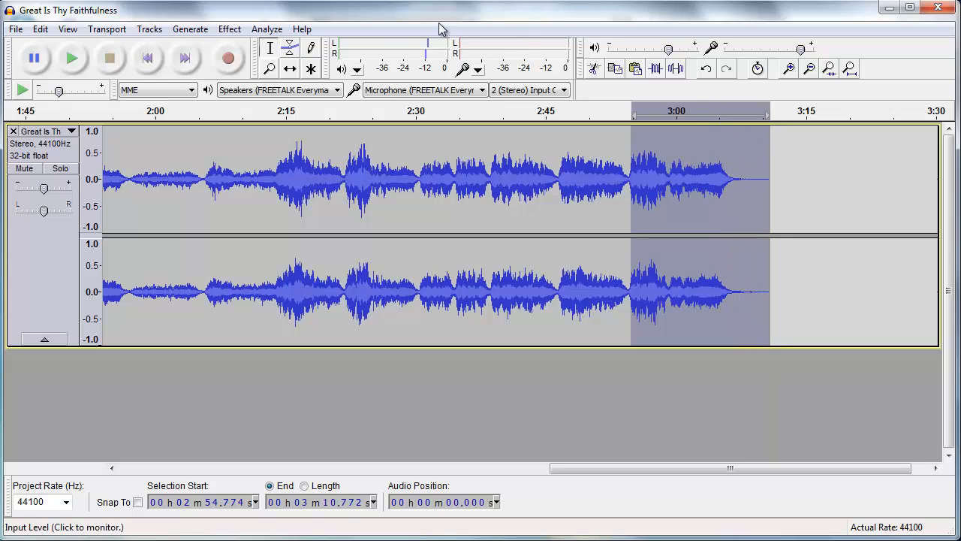
left_click(47, 28)
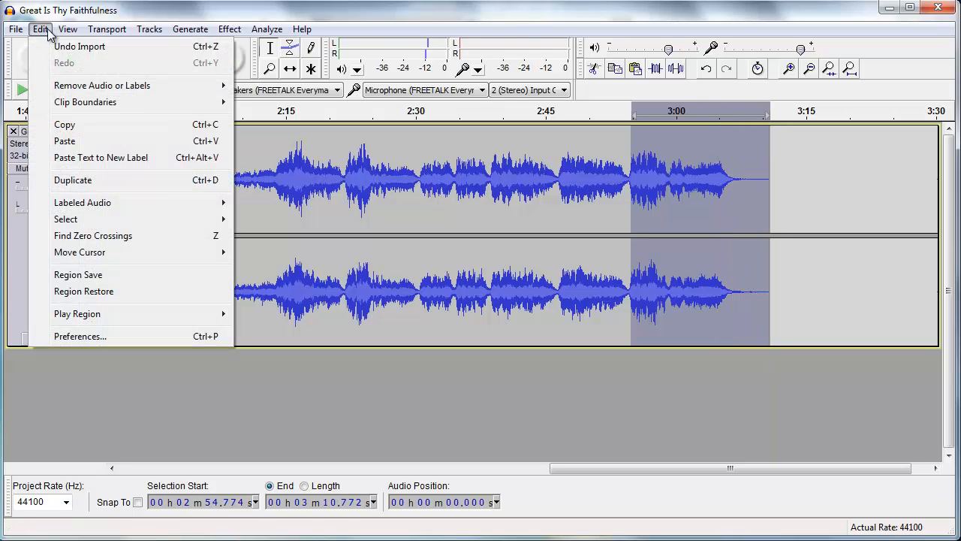
left_click(64, 124)
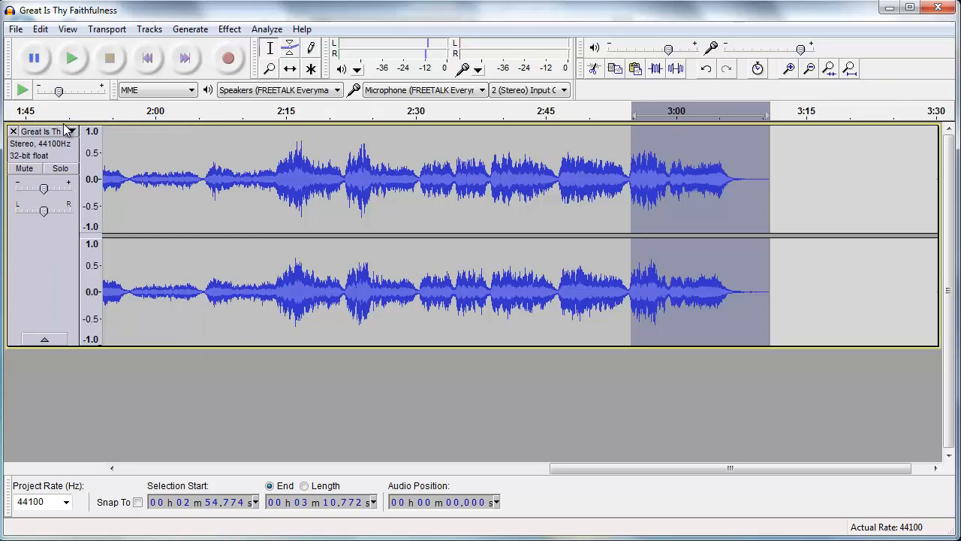
- Add a new stereo track to the project
left_click(152, 30)
mouse_move(165, 49)
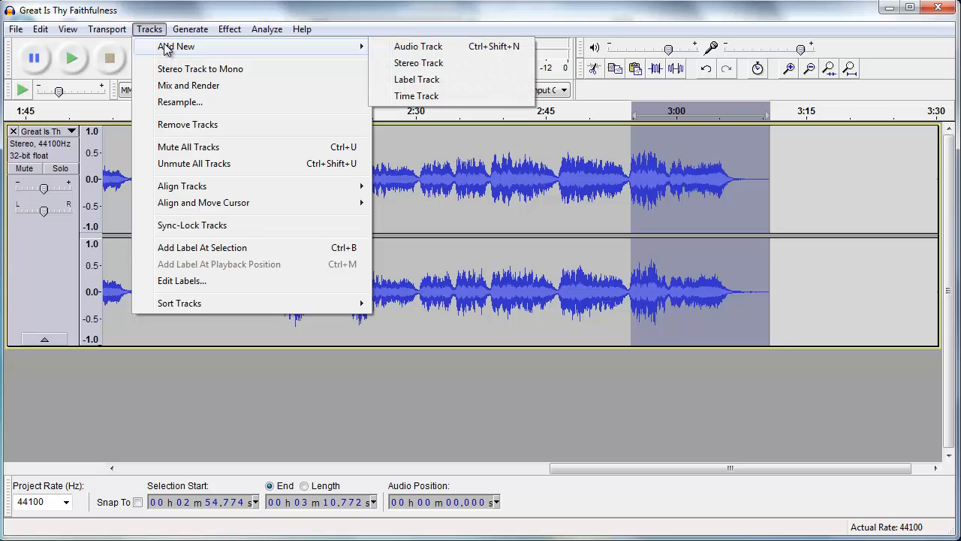
left_click(406, 64)
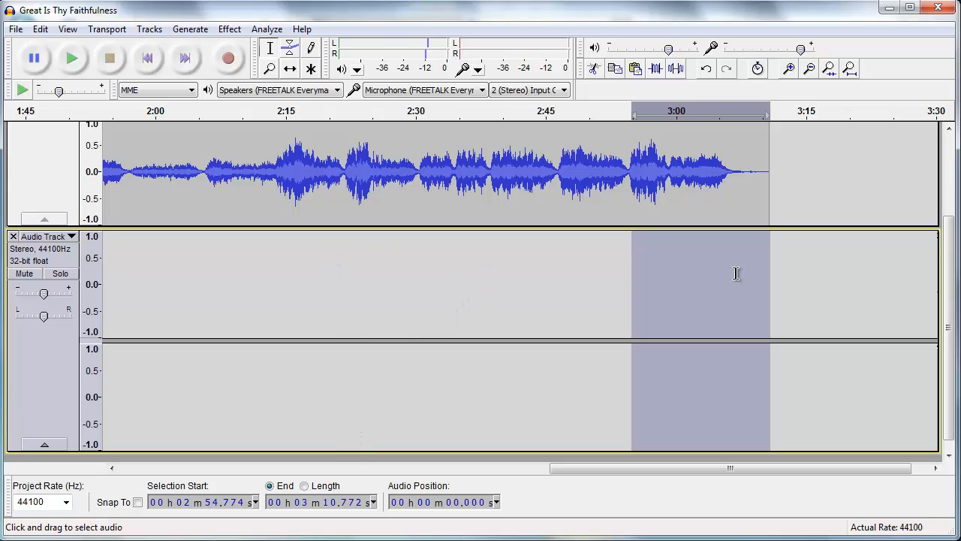
- Reduce the heights of both tracks so they fit in the window together
scroll(950, 253, "up", 3)
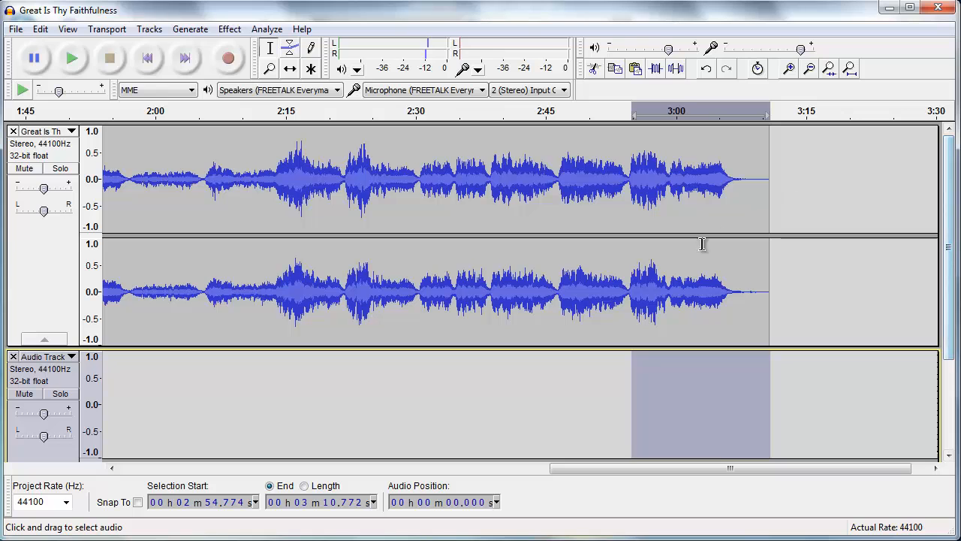
left_click_drag(517, 337, 519, 289)
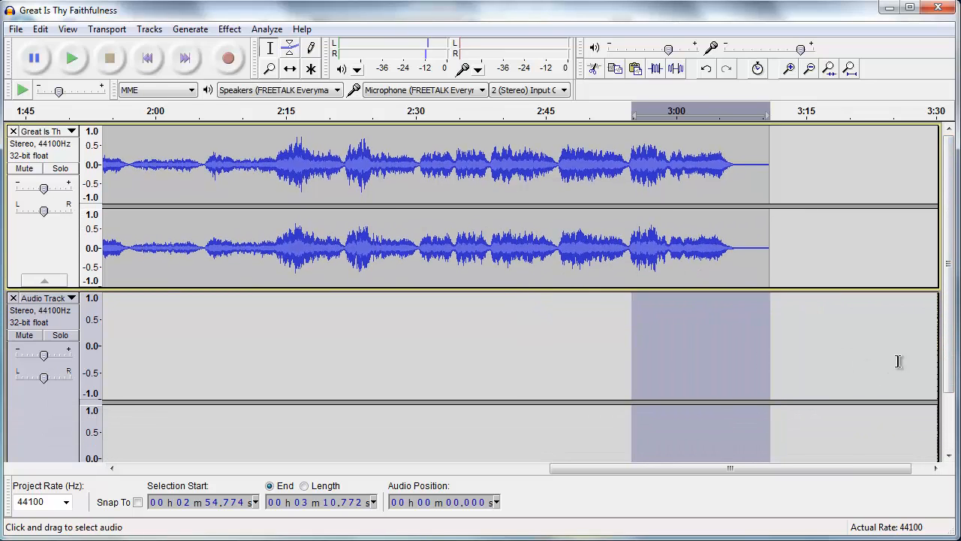
left_click_drag(952, 352, 952, 415)
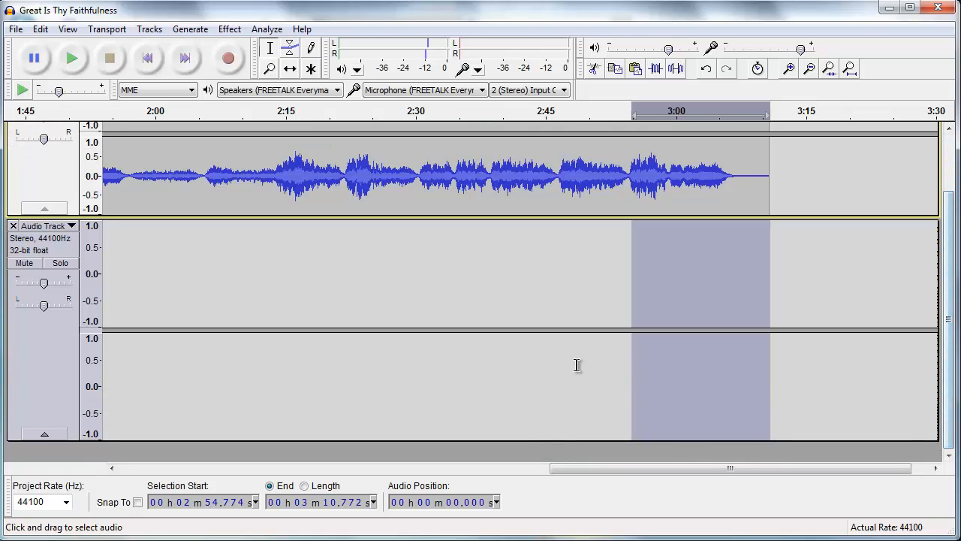
left_click_drag(518, 439, 522, 381)
left_click_drag(563, 465, 116, 468)
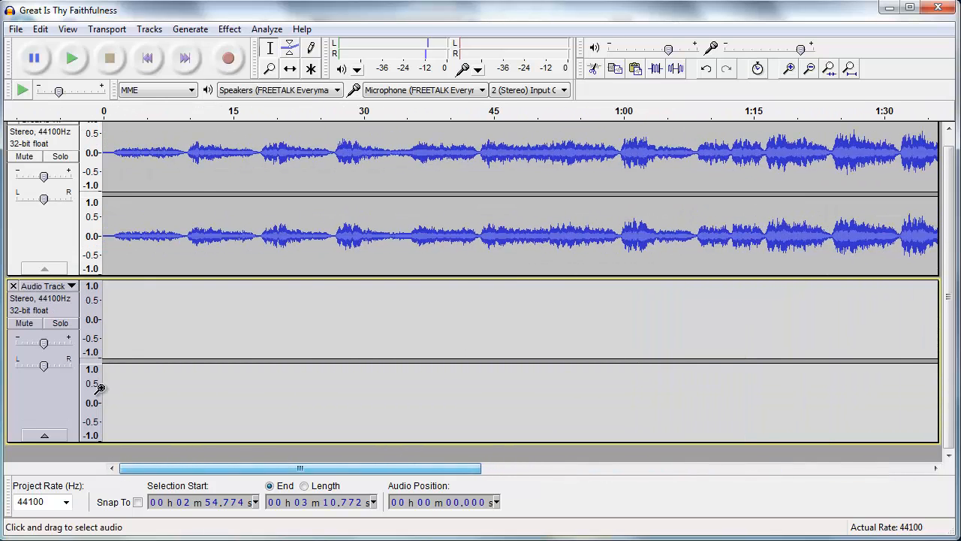
- Paste the copied ending at the very start of the new audio track
left_click(105, 285)
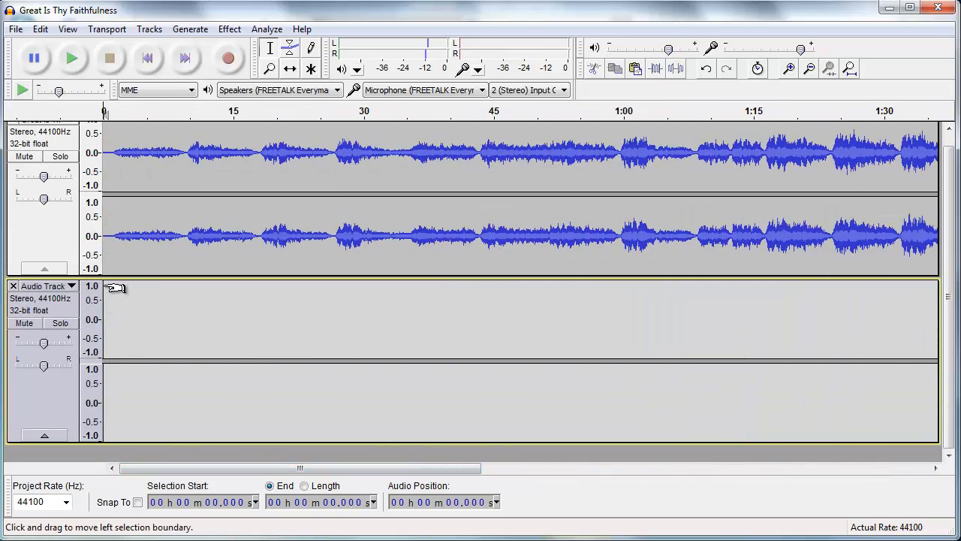
left_click(40, 28)
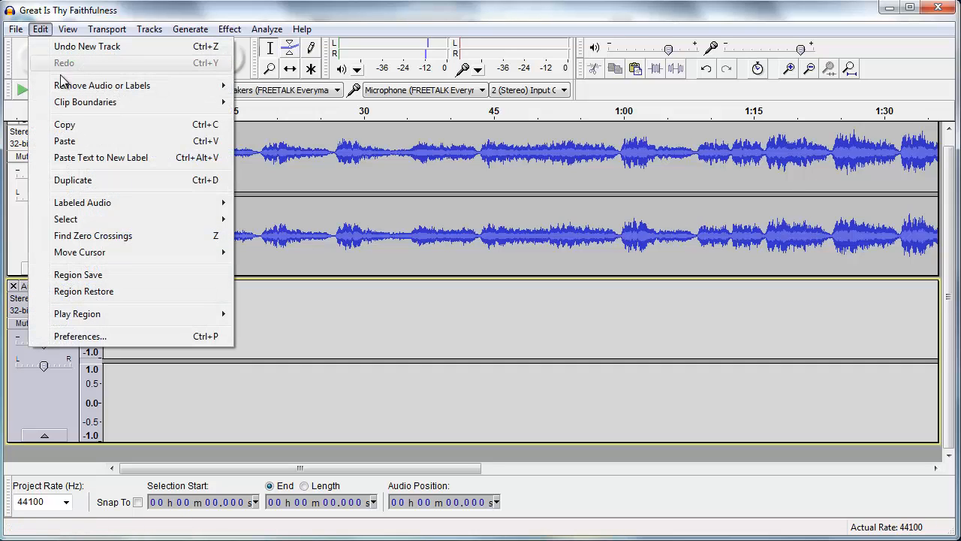
left_click(65, 141)
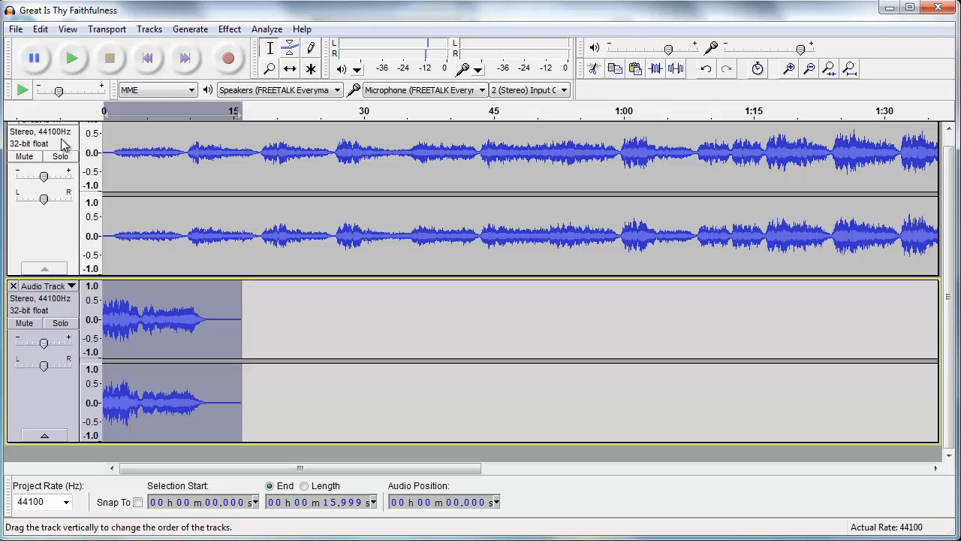
- Shift the original song track about 12.5 seconds later with the Time Shift tool, after the pasted ending
left_click(291, 70)
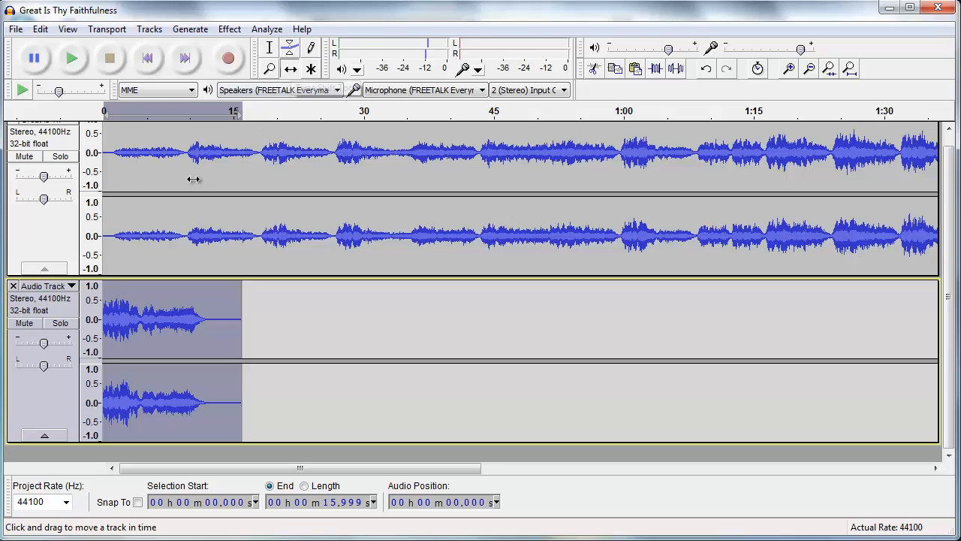
left_click_drag(138, 168, 248, 172)
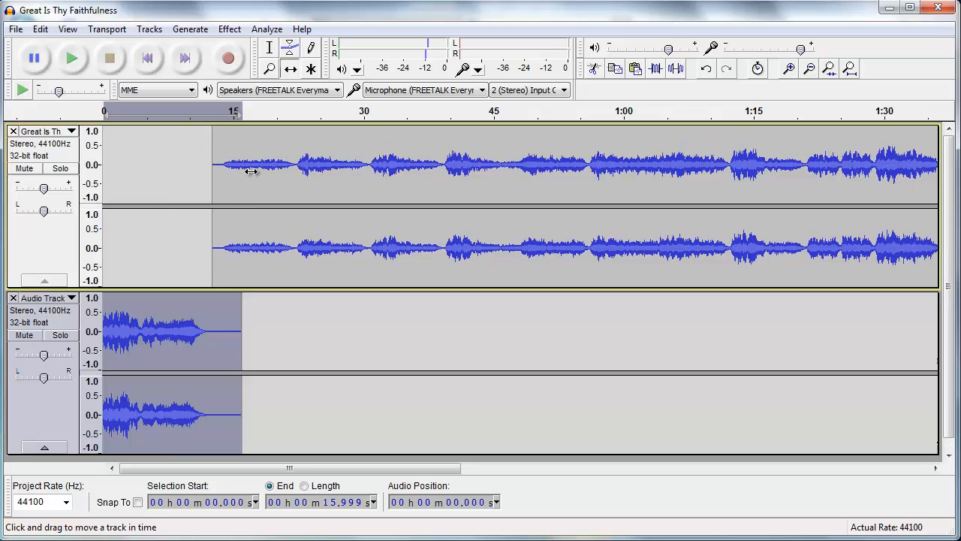
left_click(788, 68)
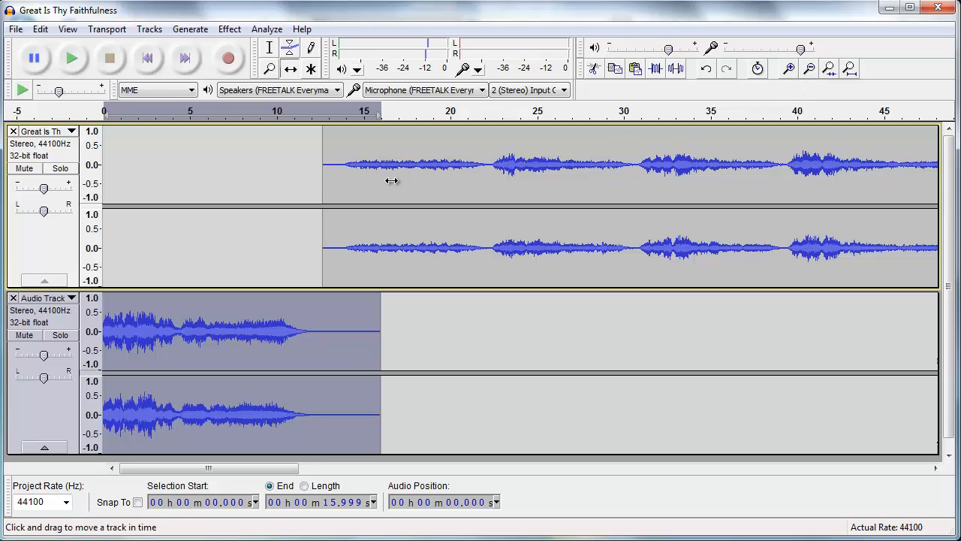
- Shift the original song track slightly earlier so it starts at about 11.4 seconds, overlapping the intro's fade
left_click_drag(390, 182, 369, 183)
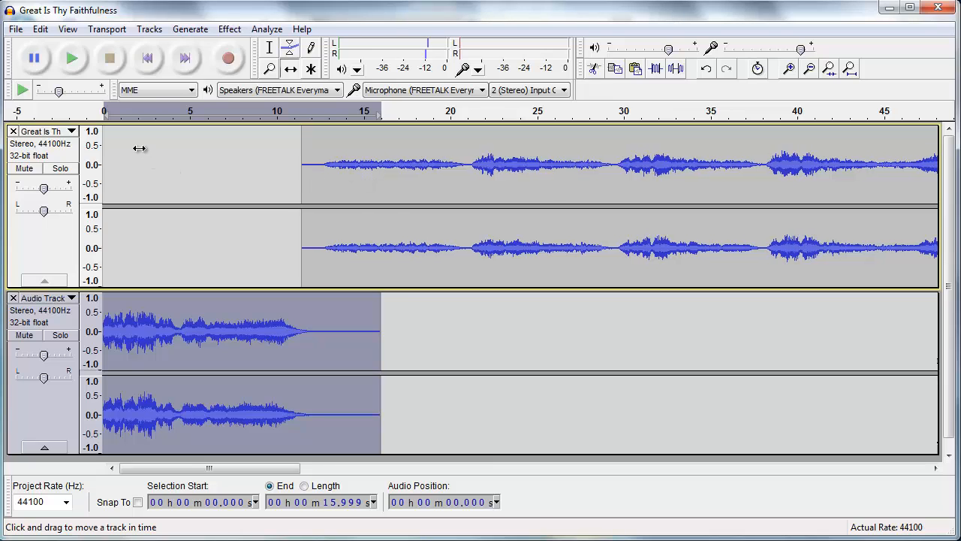
left_click(271, 53)
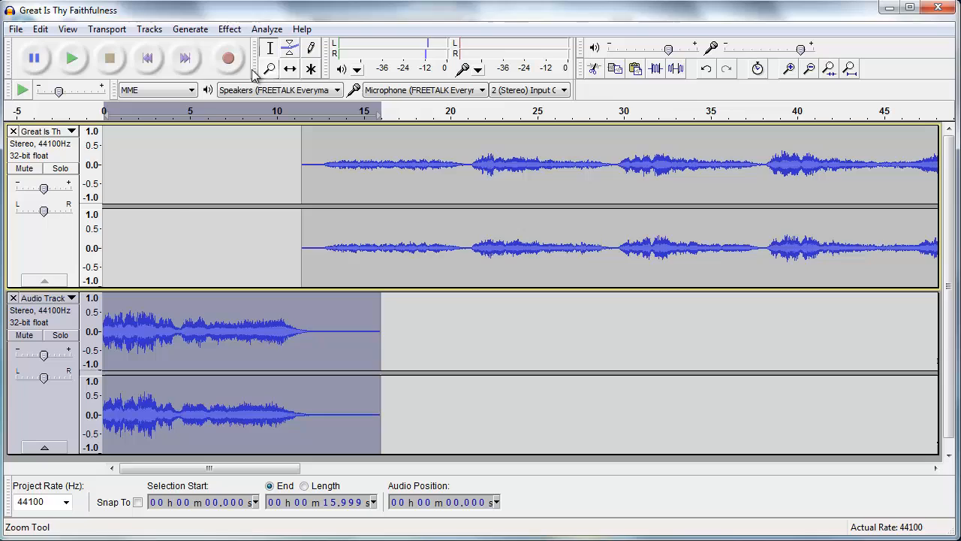
- Play the mix from about 5 seconds to check the transition between intro and song
left_click(192, 134)
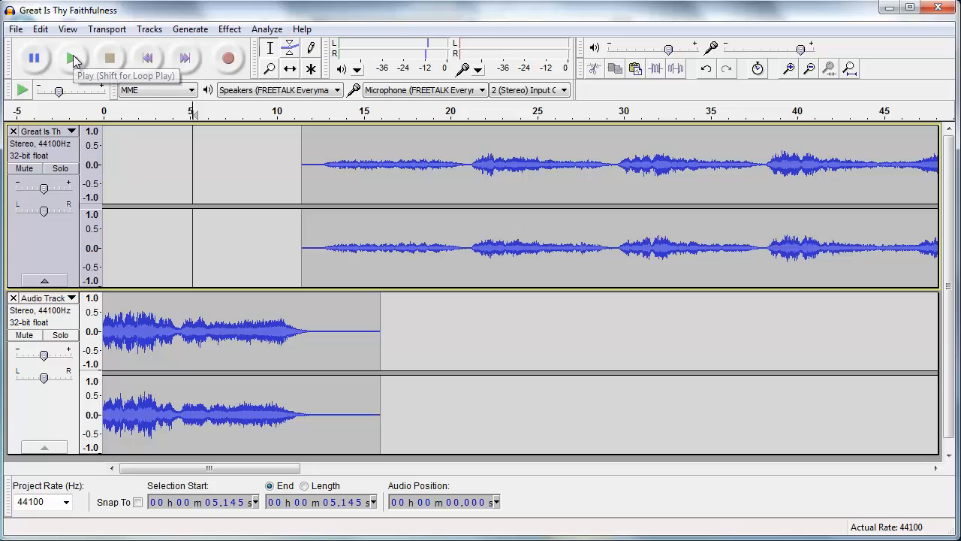
left_click(73, 58)
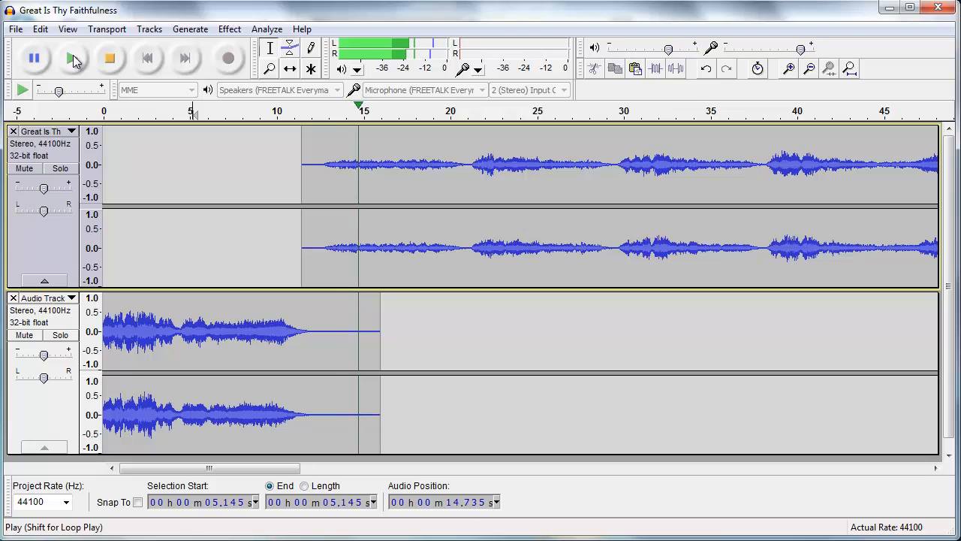
left_click(108, 58)
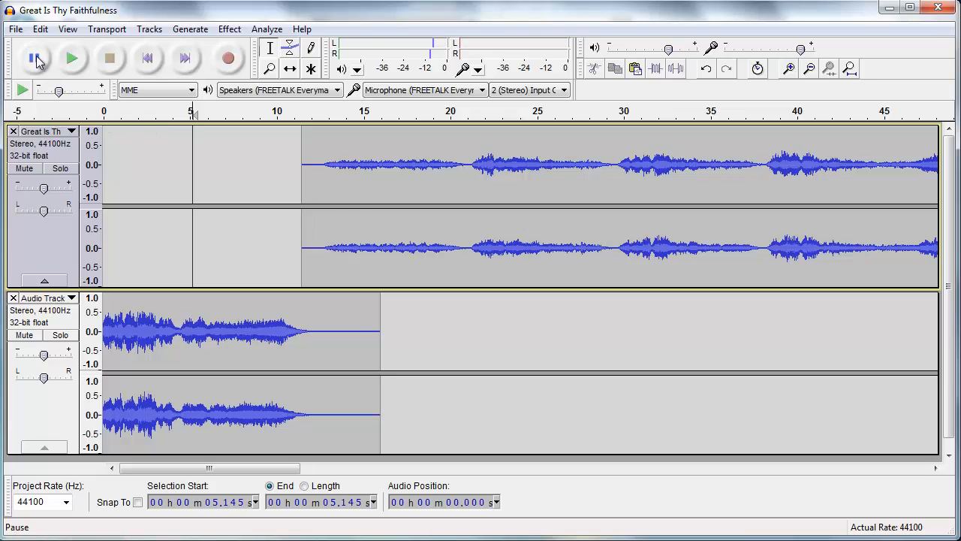
- Export the project as an MP3 file named "Great Is Thy Faithfulness w Intro" in the Accompaniment folder
left_click(15, 30)
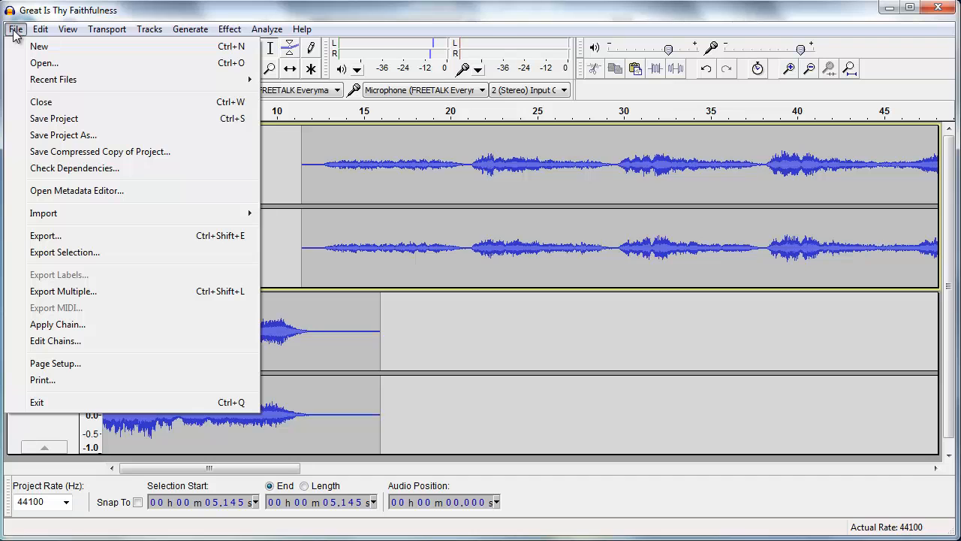
left_click(42, 238)
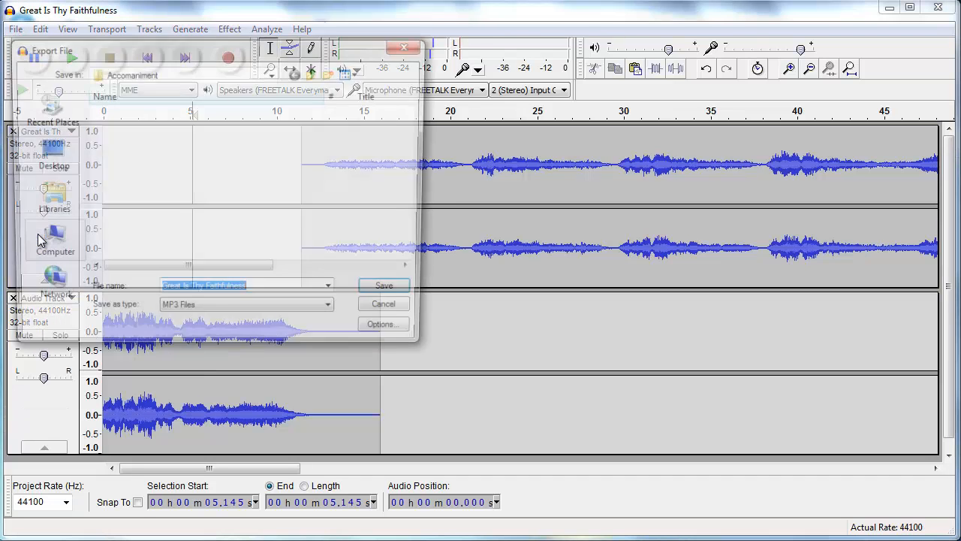
left_click(259, 294)
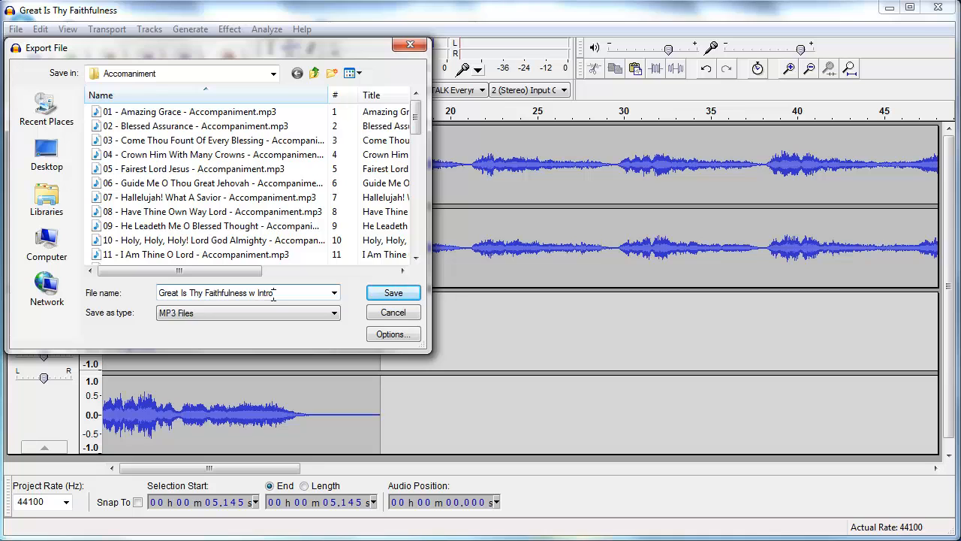
left_click(378, 293)
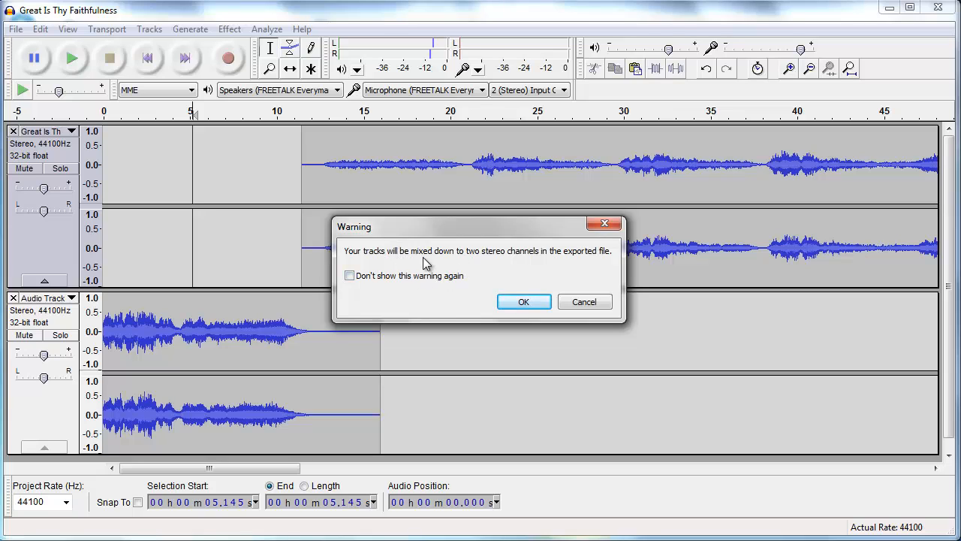
left_click(525, 302)
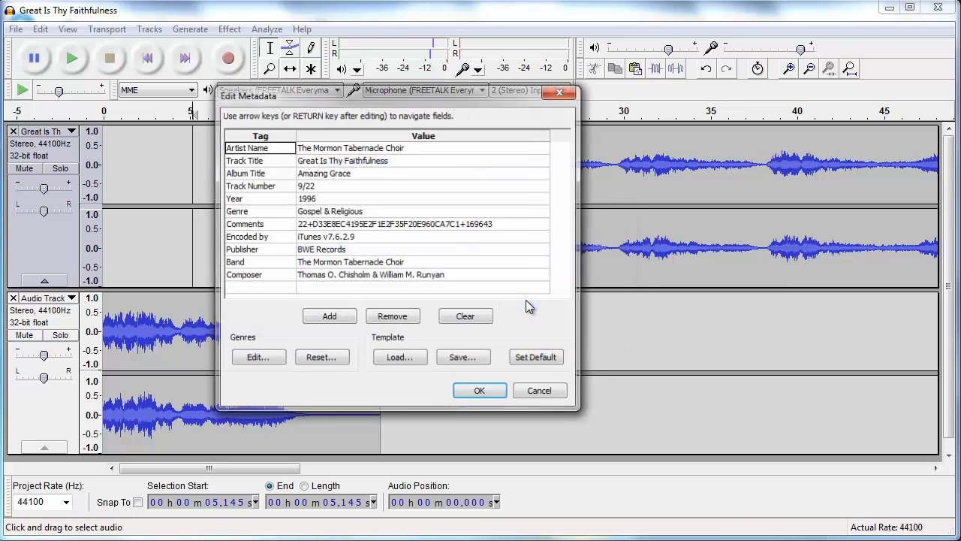
- Change the Track Title metadata to "Great Is Thy Faithfulness w Intro"
left_click(410, 165)
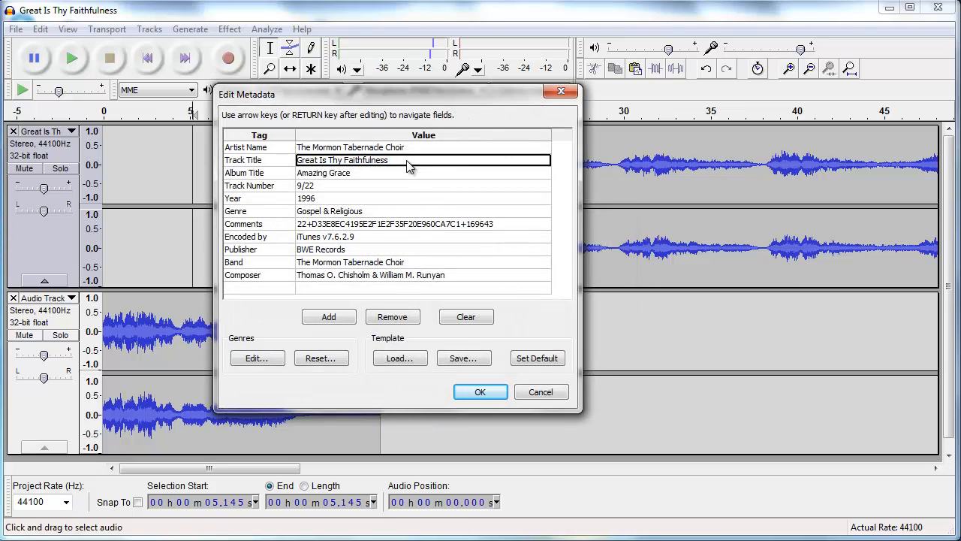
left_click(405, 166)
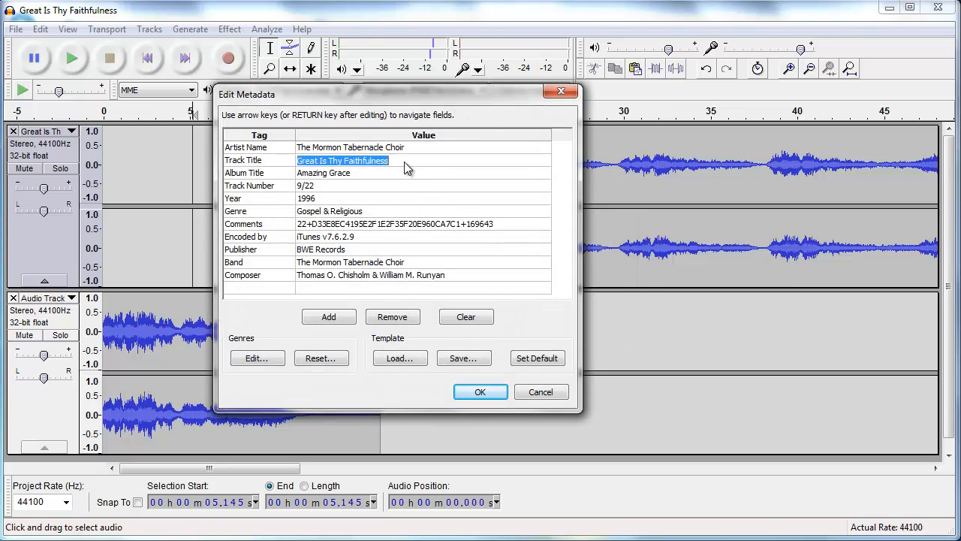
key("Return")
type("w Inty")
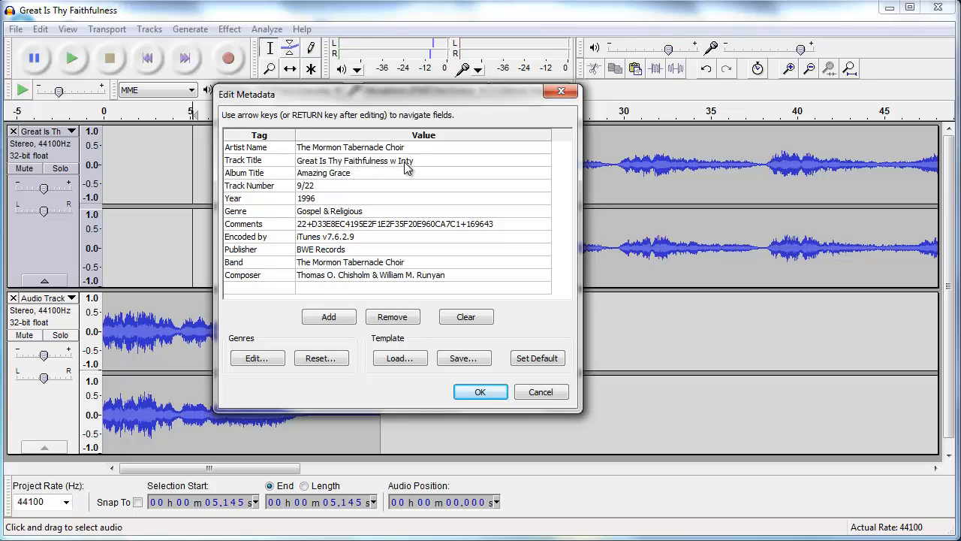
type("o")
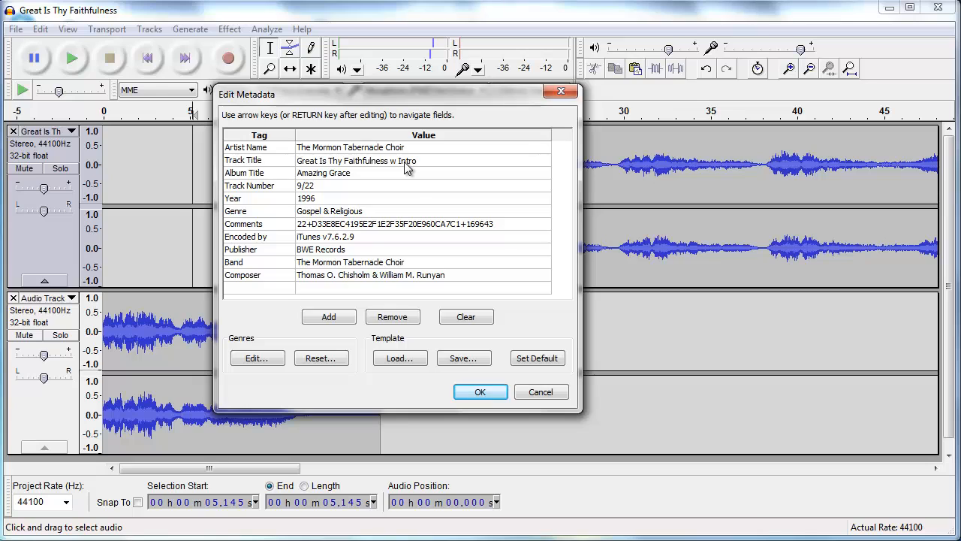